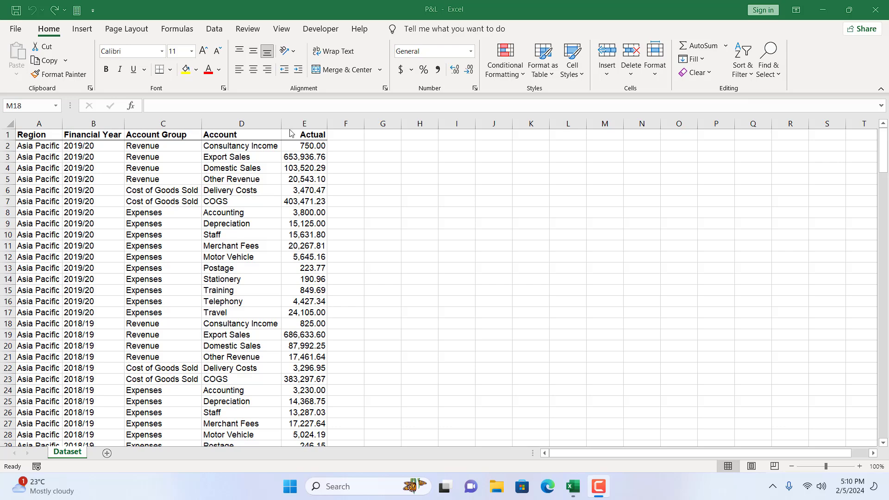
# Select all of column C, the Account Group column
pyautogui.click(138, 124)
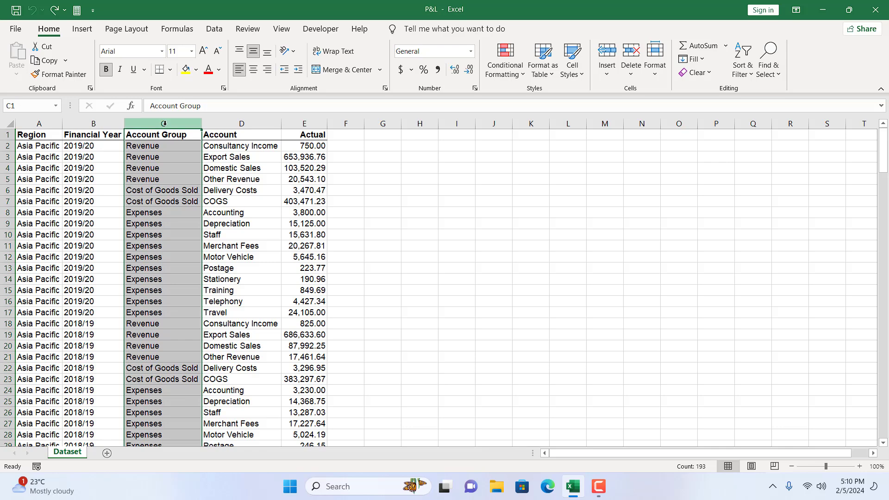
# Insert a blank column C before Account Group, shifting Account Group, Account and Actual right
pyautogui.click(293, 165)
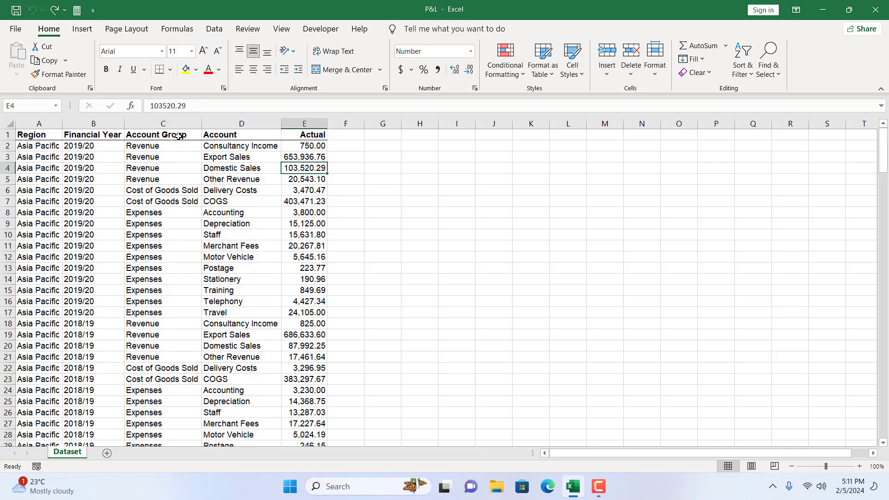
pyautogui.click(152, 122)
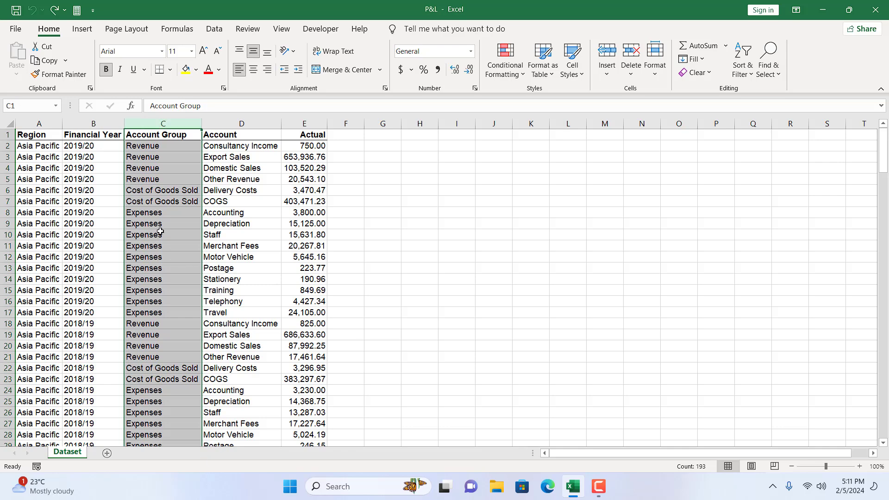
pyautogui.rightClick(158, 183)
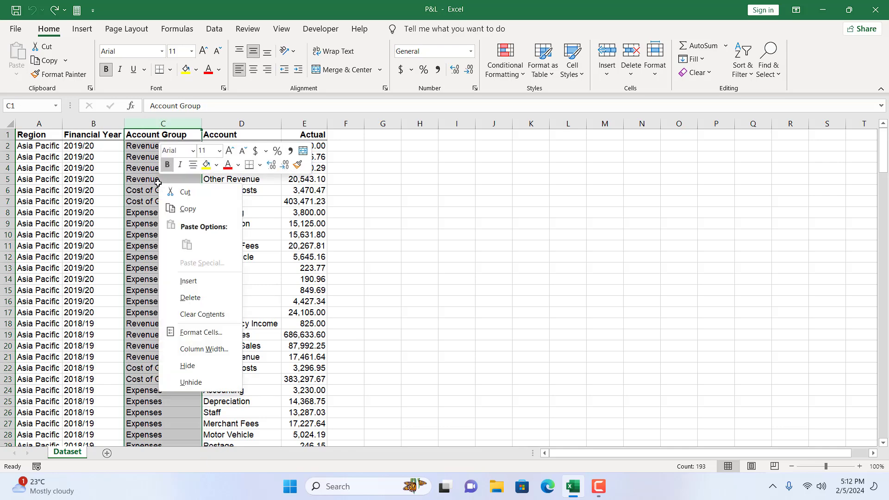
pyautogui.click(202, 280)
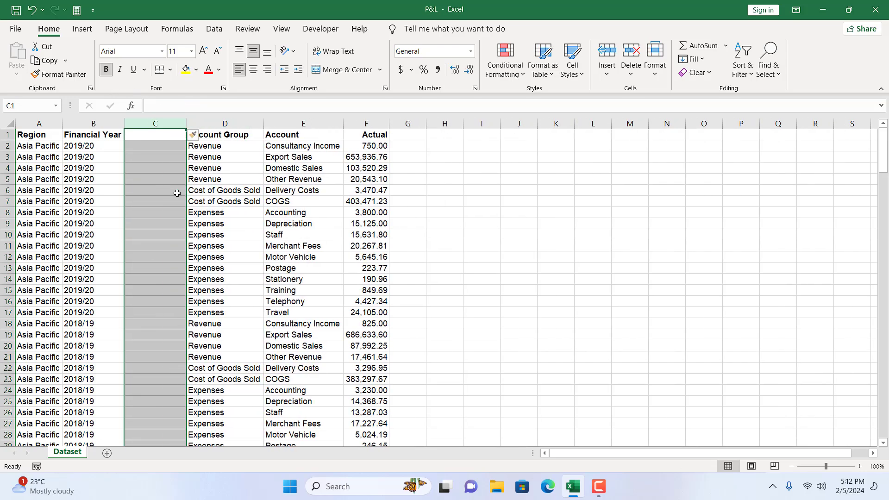
# Undo the insertion, then re-insert via Insert Sheet Columns and Ctrl+Num+, undoing each
pyautogui.hotkey('ctrl', 'z')
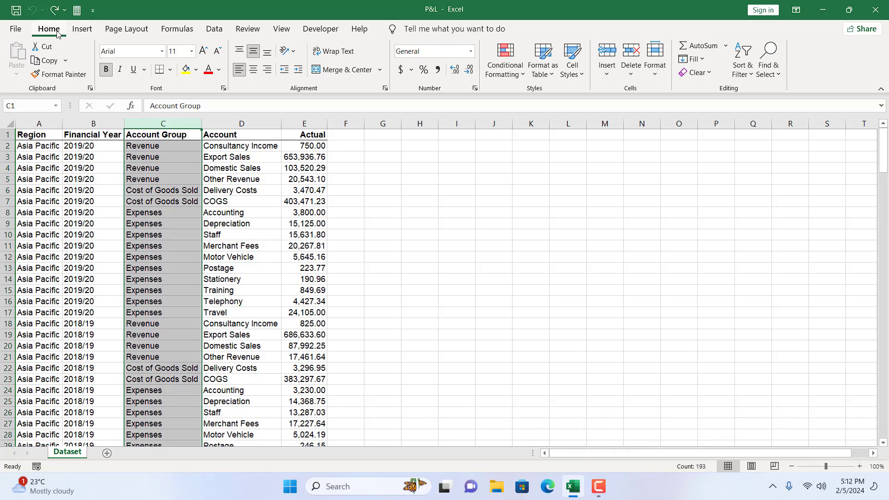
pyautogui.click(608, 76)
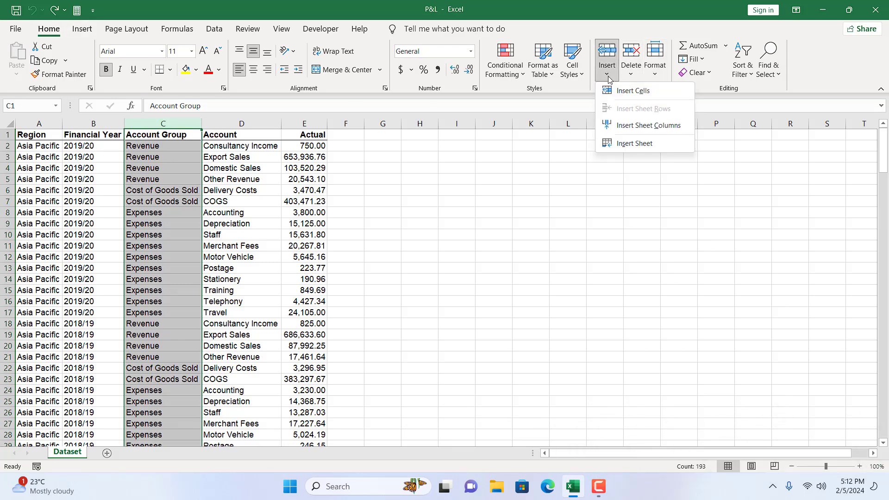
pyautogui.click(656, 130)
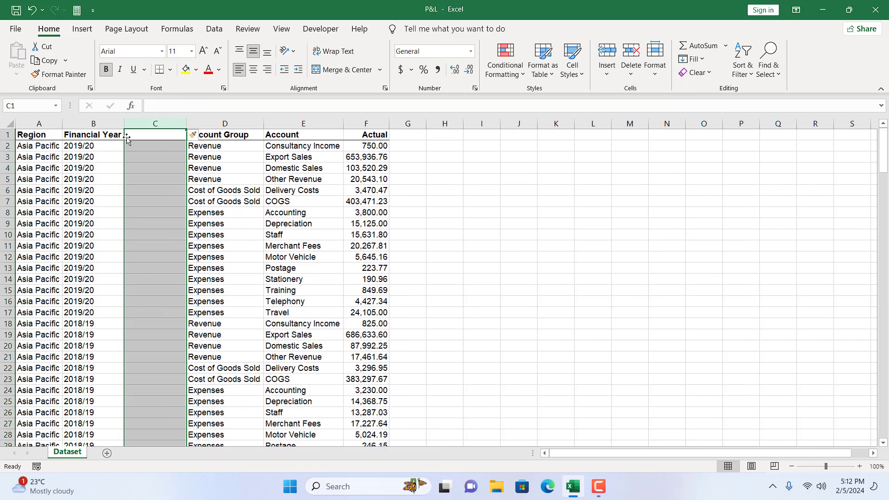
pyautogui.hotkey('ctrl', 'z')
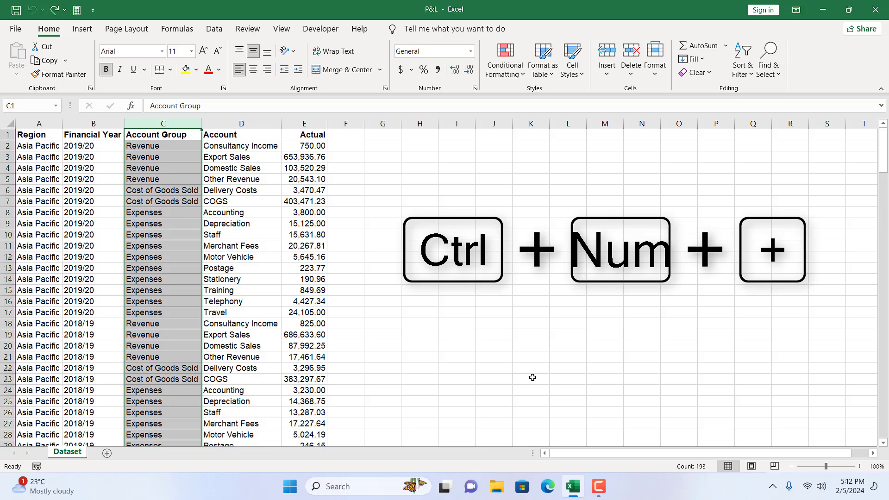
pyautogui.press('ctrl+KP_Add')
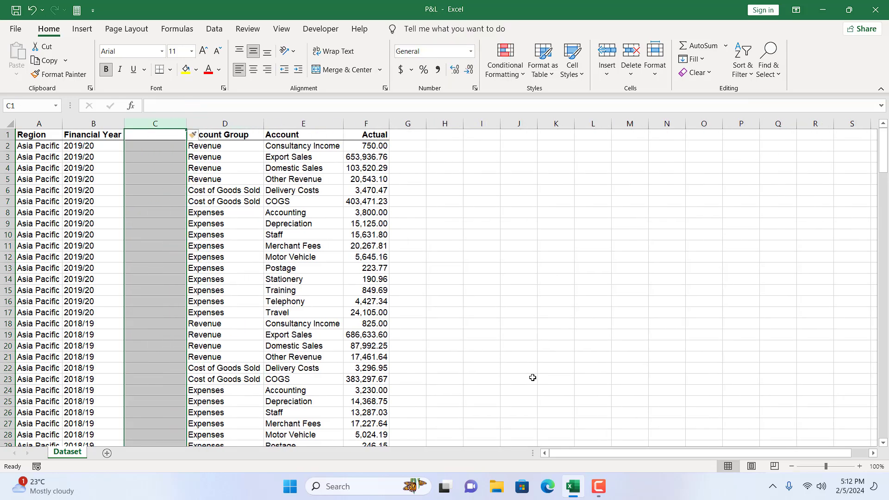
pyautogui.hotkey('ctrl', 'z')
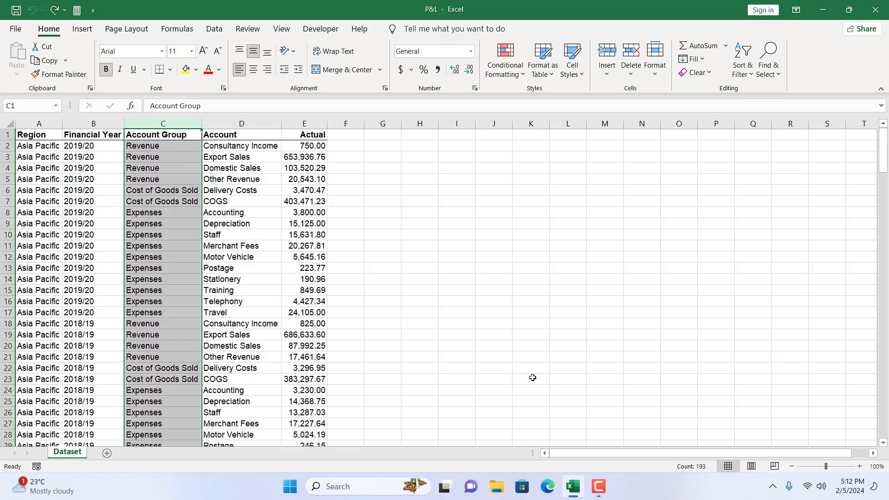
pyautogui.hotkey('alt', 'i')
pyautogui.press('c')
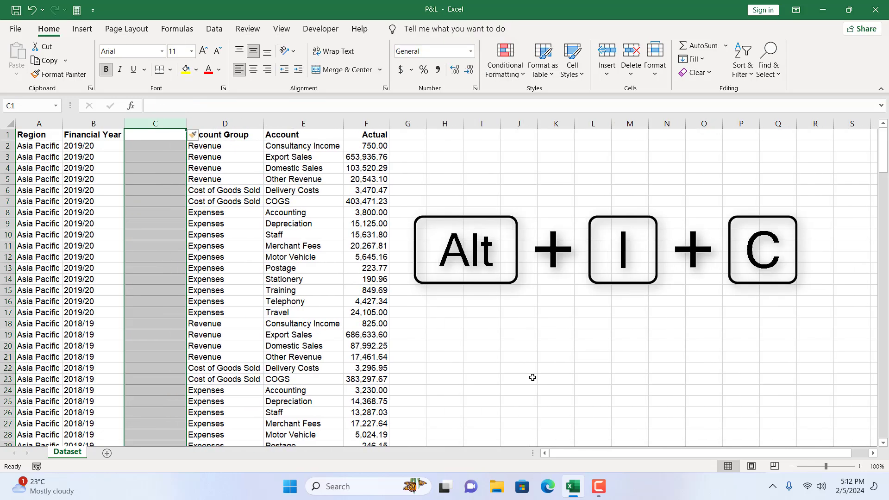
pyautogui.hotkey('ctrl', 'z')
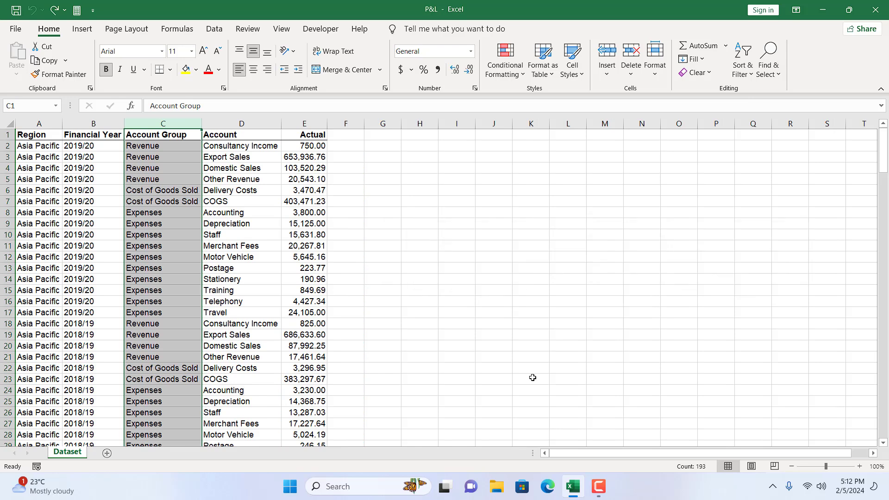
pyautogui.click(448, 353)
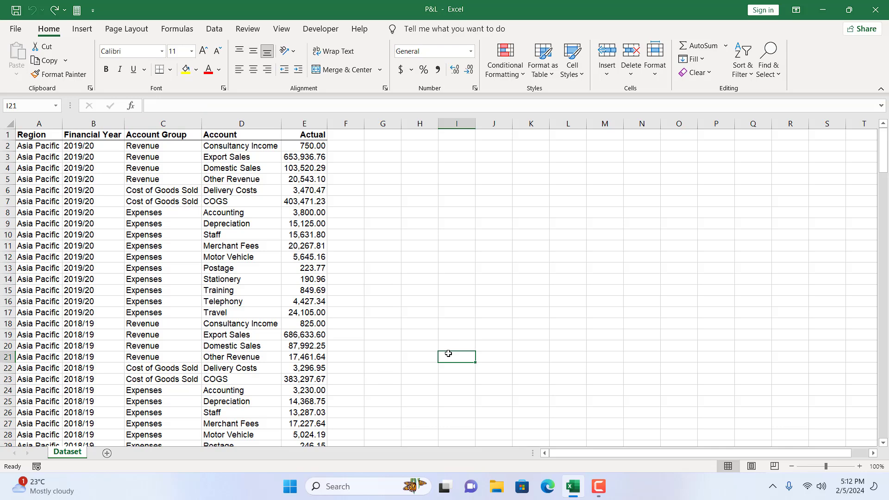
pyautogui.click(188, 127)
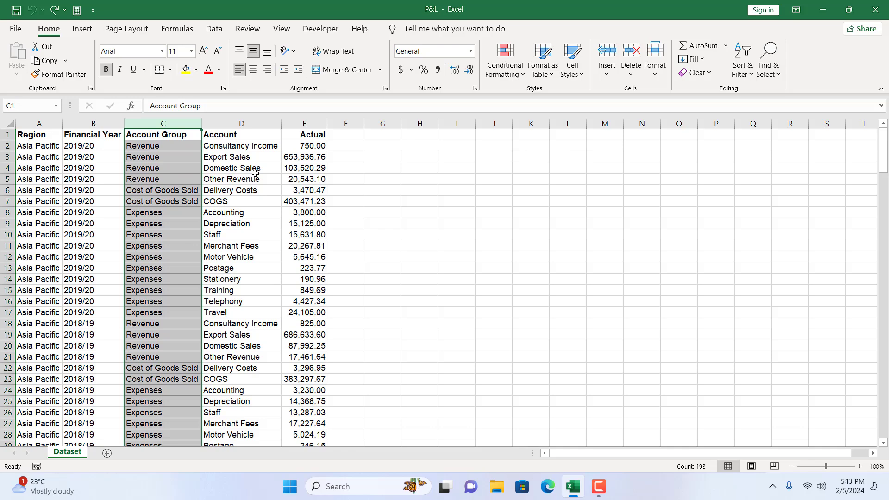
pyautogui.click(415, 256)
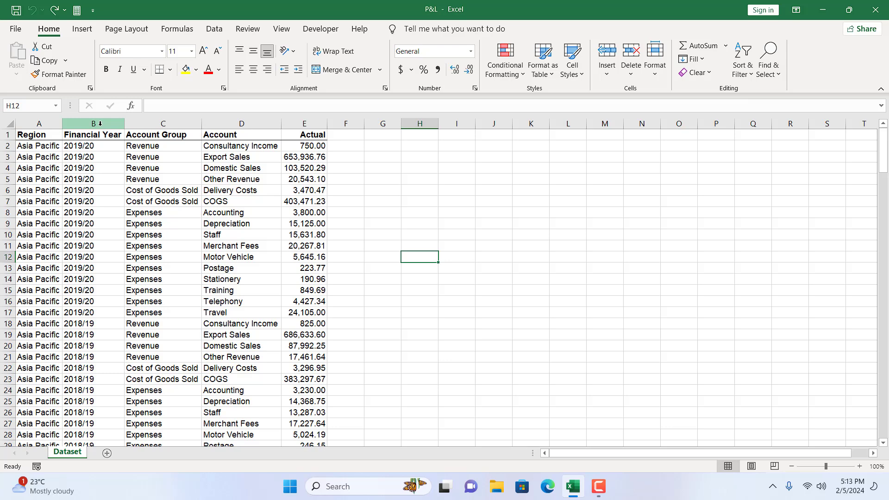
pyautogui.moveTo(100, 123); pyautogui.dragTo(208, 120)
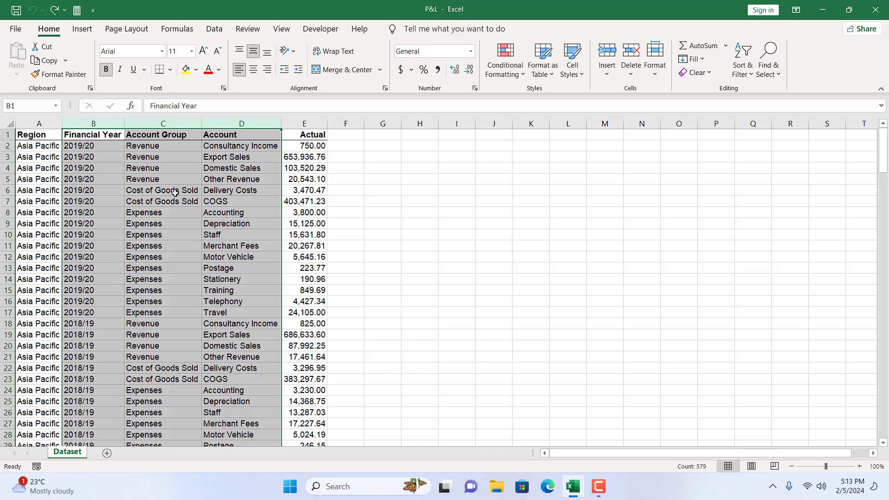
pyautogui.rightClick(145, 173)
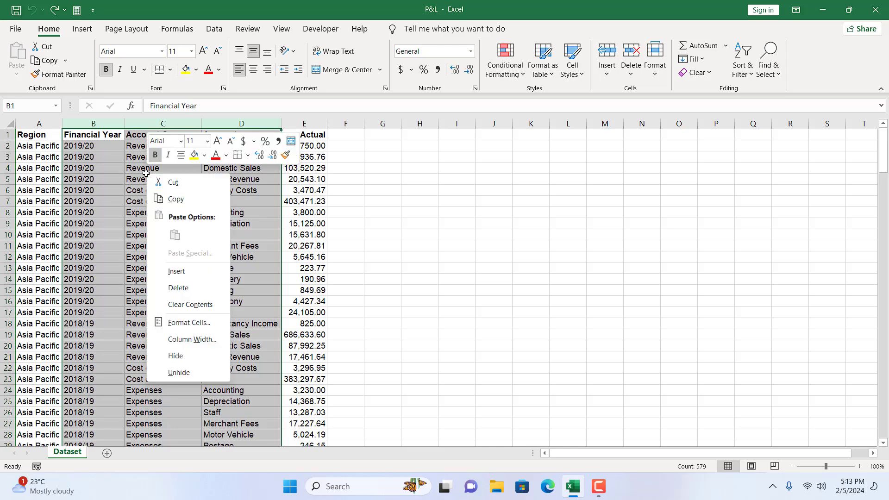
pyautogui.click(203, 273)
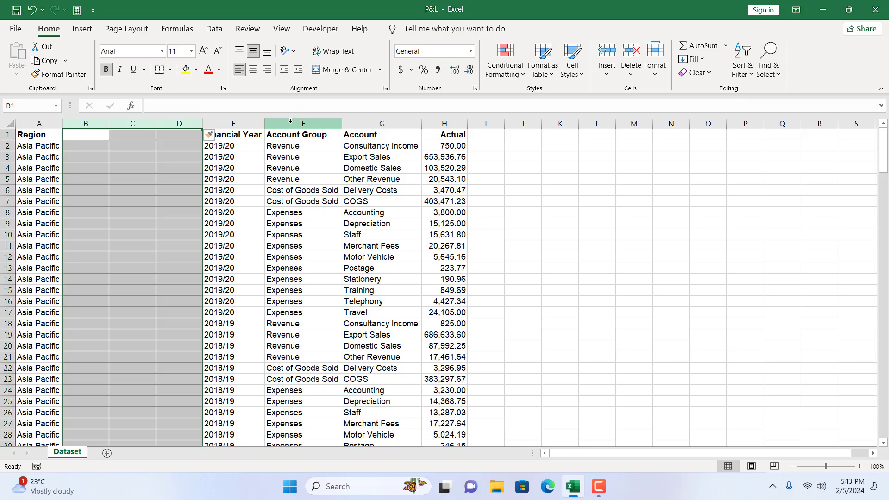
pyautogui.moveTo(249, 121); pyautogui.dragTo(305, 177)
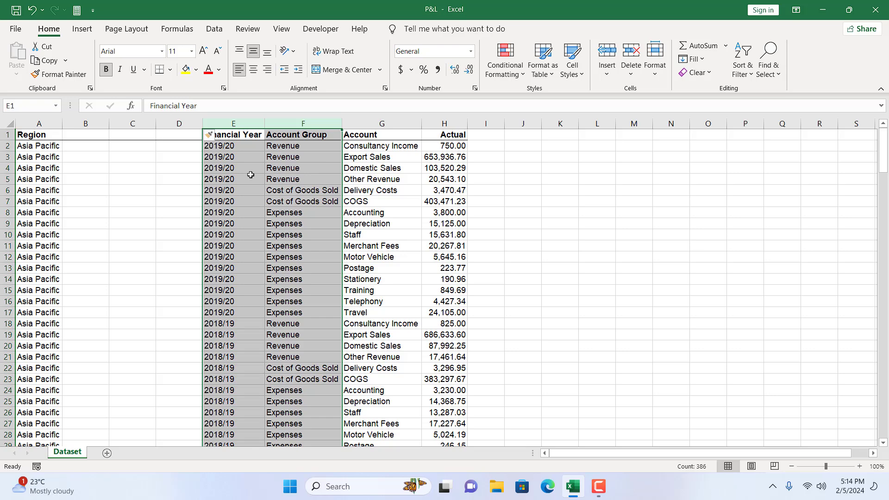
pyautogui.hotkey('ctrl', 'z')
pyautogui.click(460, 213)
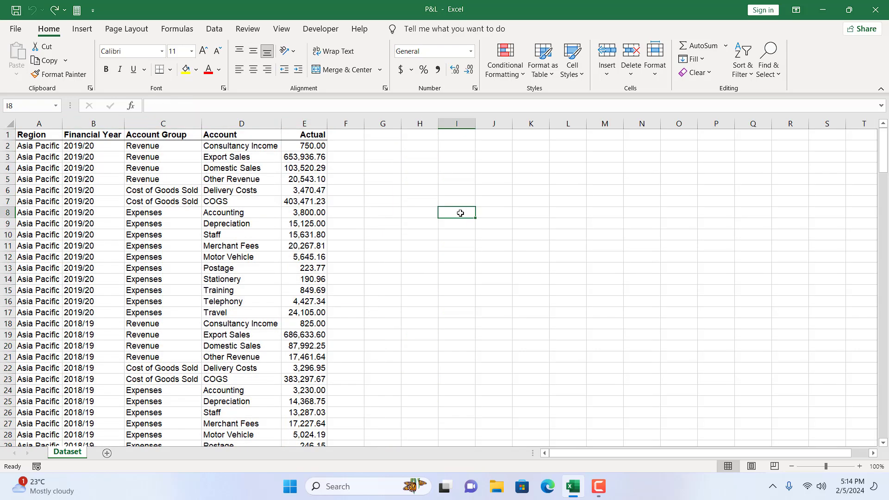
# Insert blank columns before Financial Year, Account Group and Account in one operation
pyautogui.click(101, 124)
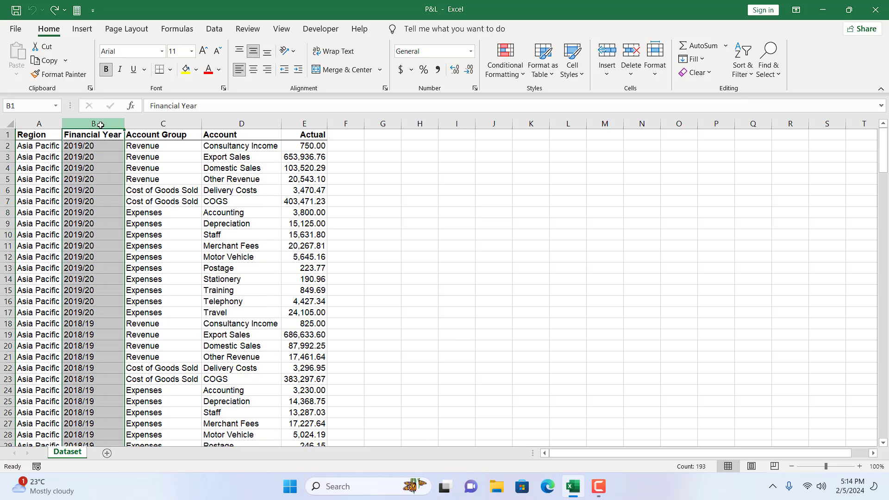
pyautogui.keyDown('ctrl'); pyautogui.click(164, 121); pyautogui.keyUp('ctrl')
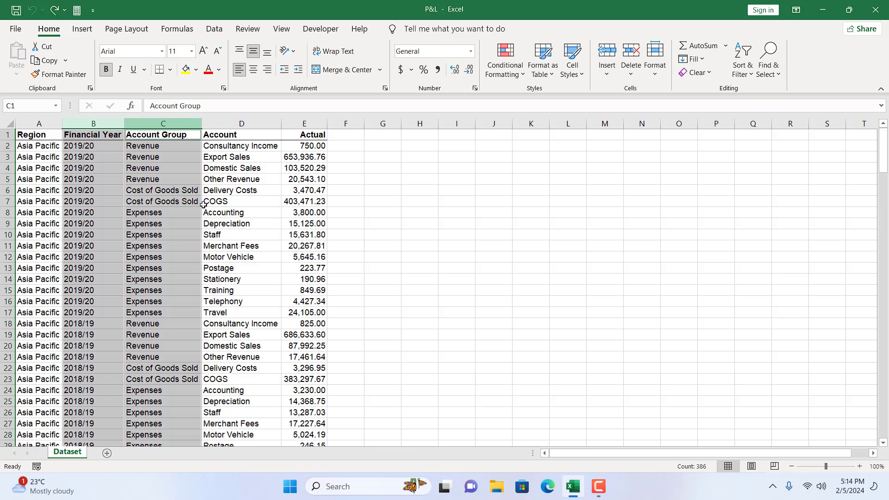
pyautogui.keyDown('ctrl'); pyautogui.click(234, 123); pyautogui.keyUp('ctrl')
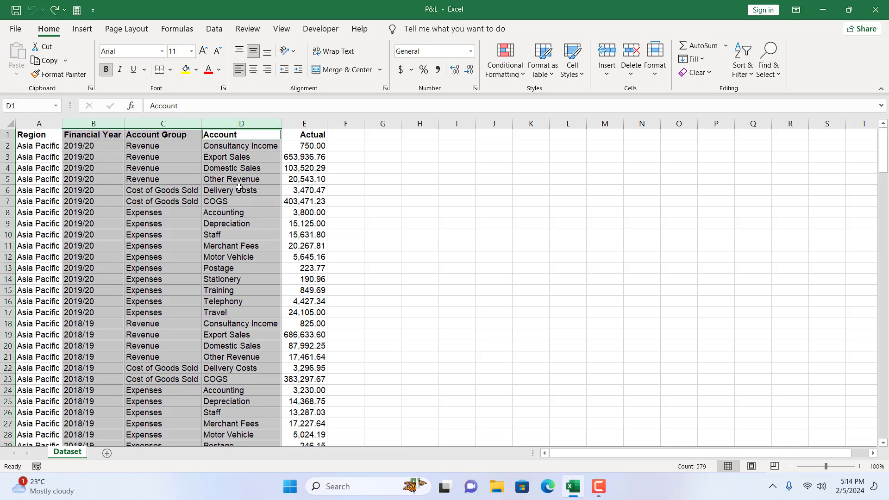
pyautogui.rightClick(232, 170)
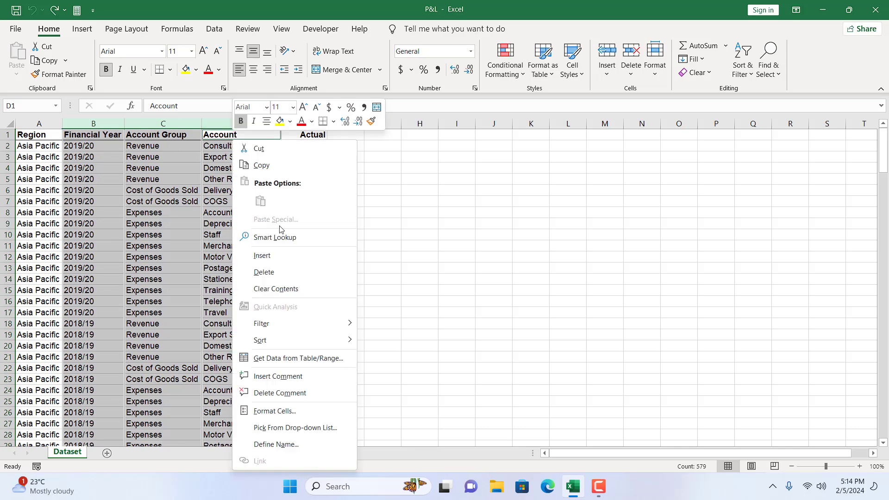
pyautogui.click(299, 259)
pyautogui.click(91, 167)
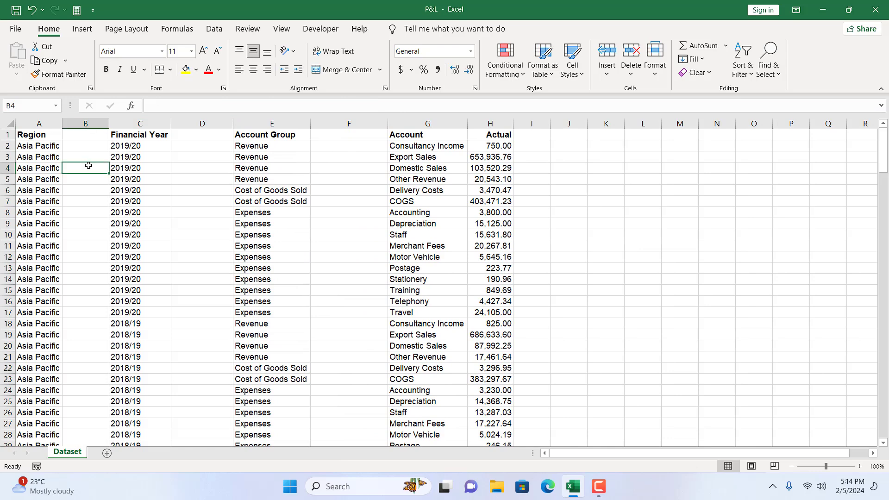
pyautogui.click(86, 123)
pyautogui.click(202, 124)
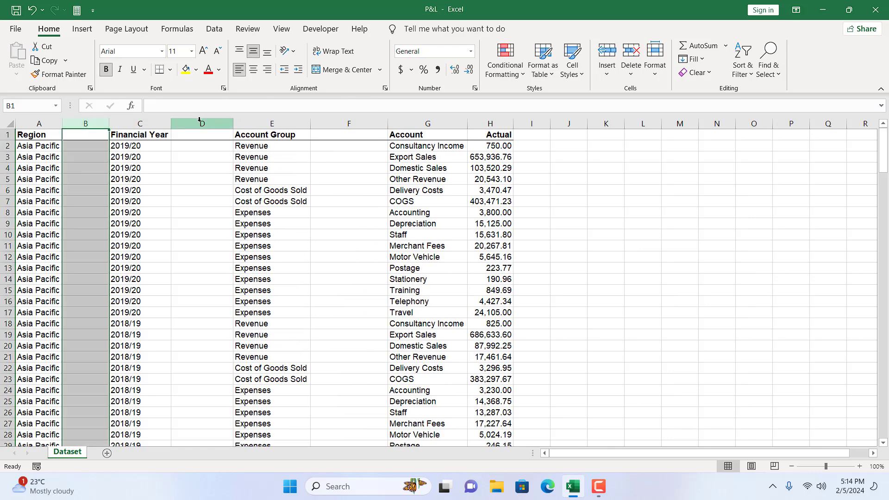
pyautogui.click(349, 123)
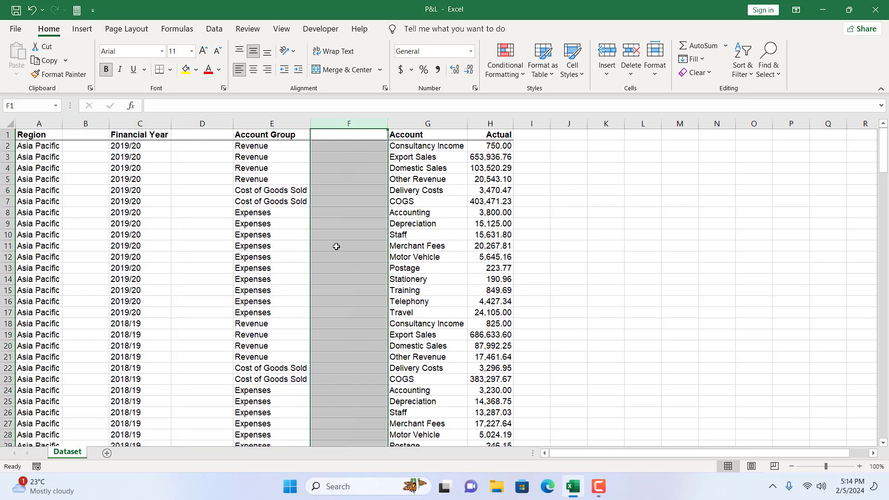
pyautogui.click(75, 124)
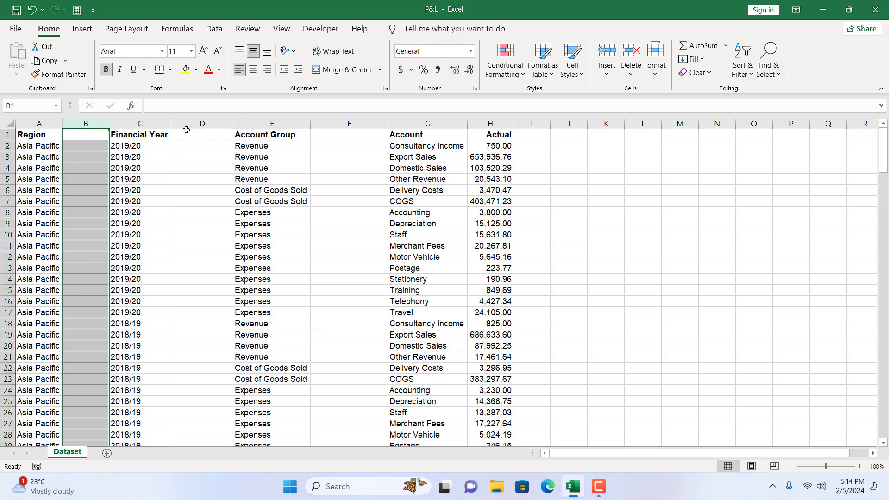
pyautogui.click(200, 122)
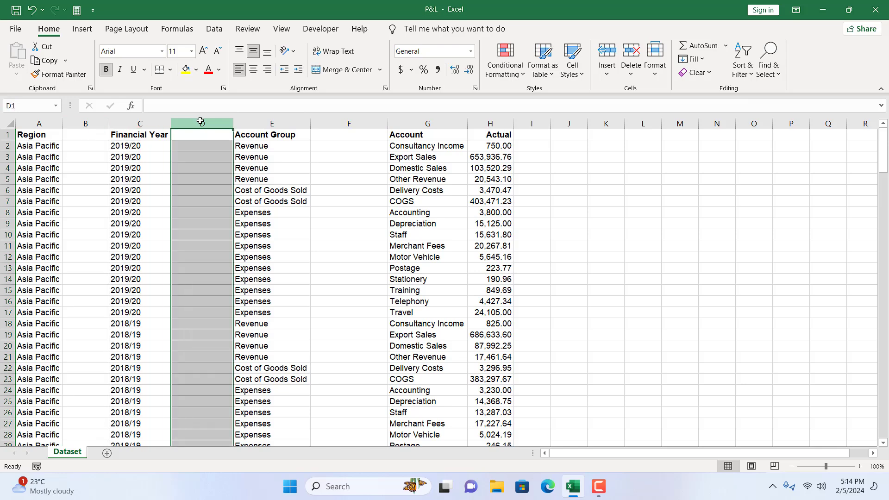